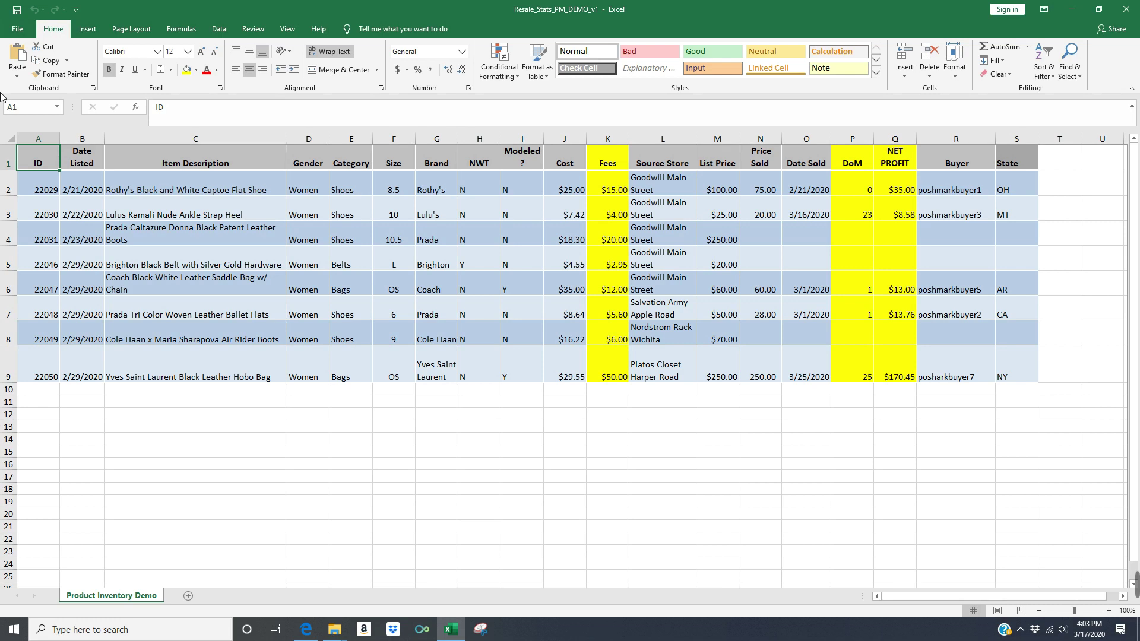
Point out the Fees, DoM and NET PROFIT columns of the inventory table.
click(612, 165)
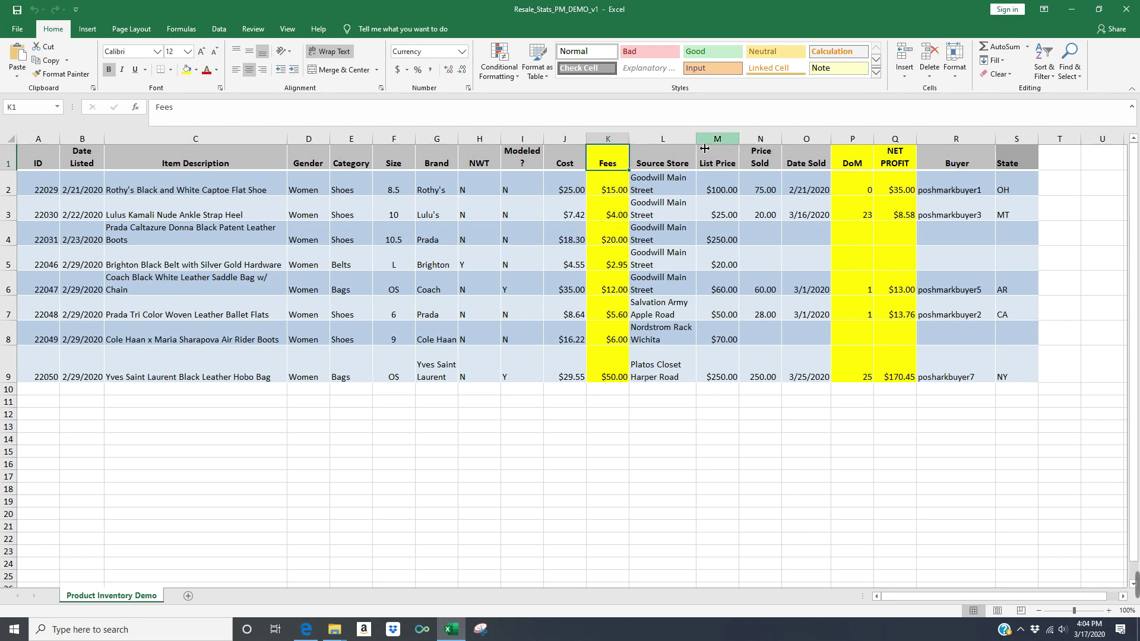
click(853, 154)
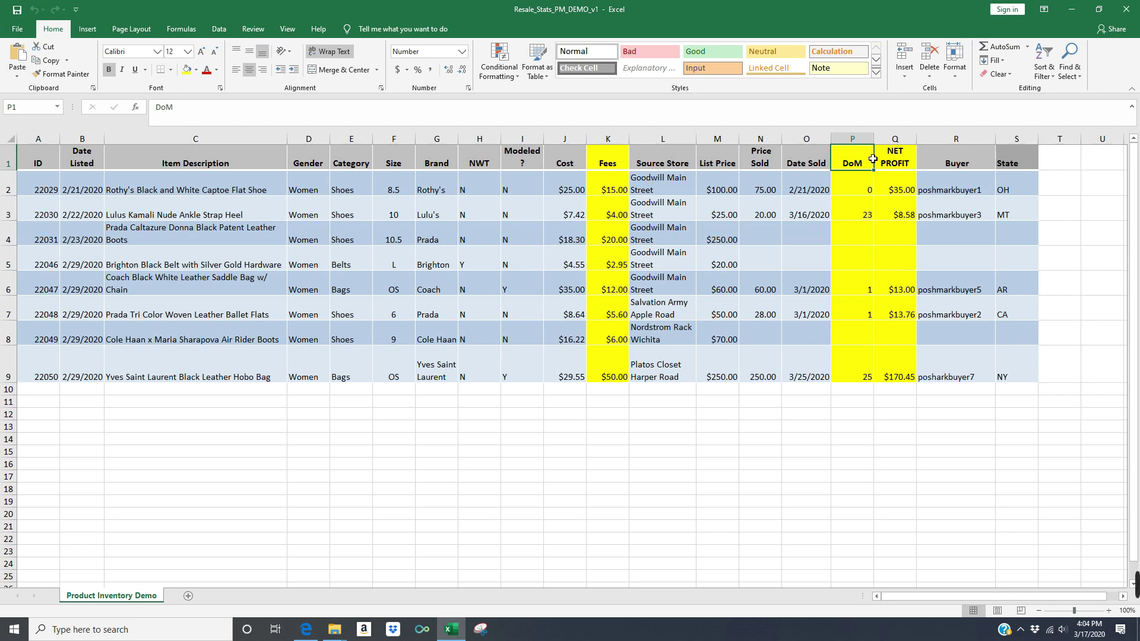
click(894, 164)
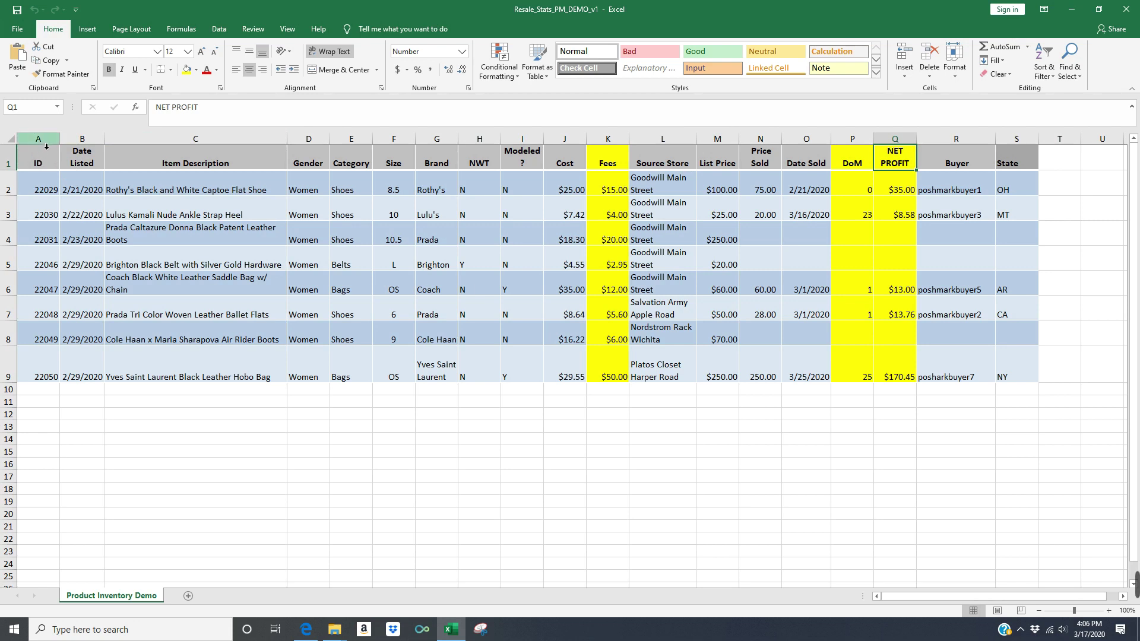
Select the whole inventory table from the ID header to the last data cell.
click(37, 162)
drag(49, 165, 1008, 379)
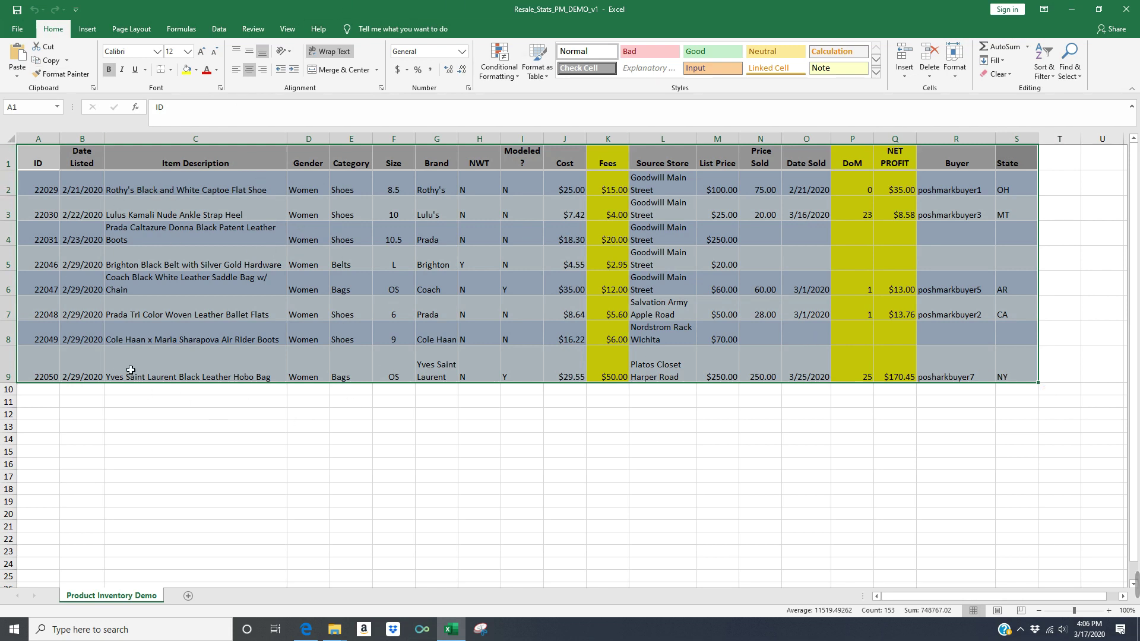
click(98, 32)
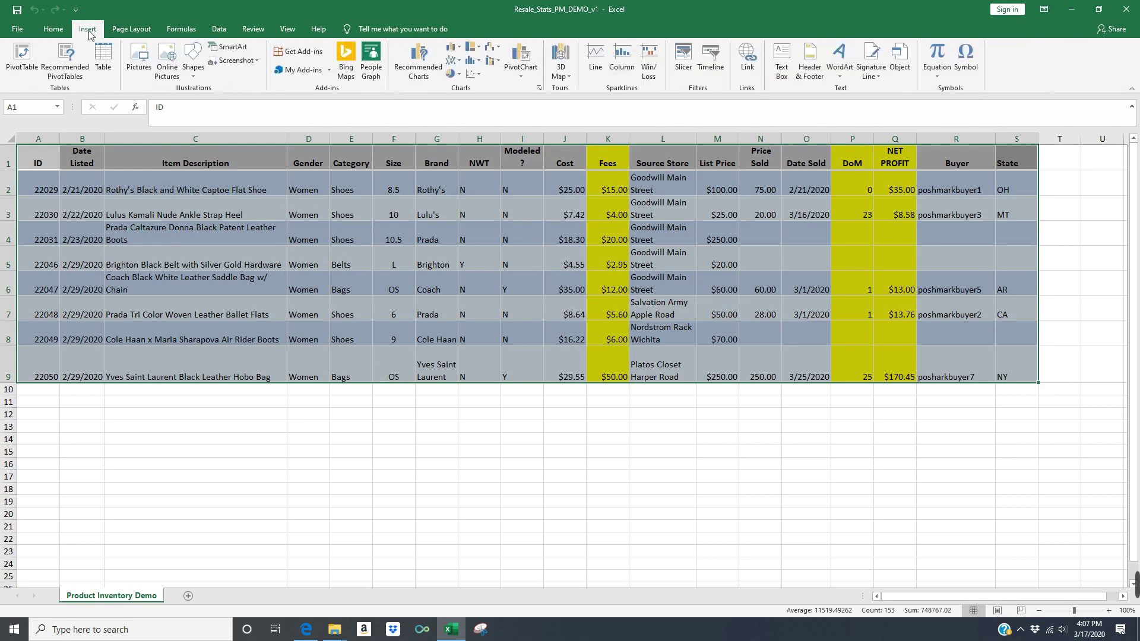
Insert a PivotTable from the selected inventory range on a new worksheet.
click(27, 51)
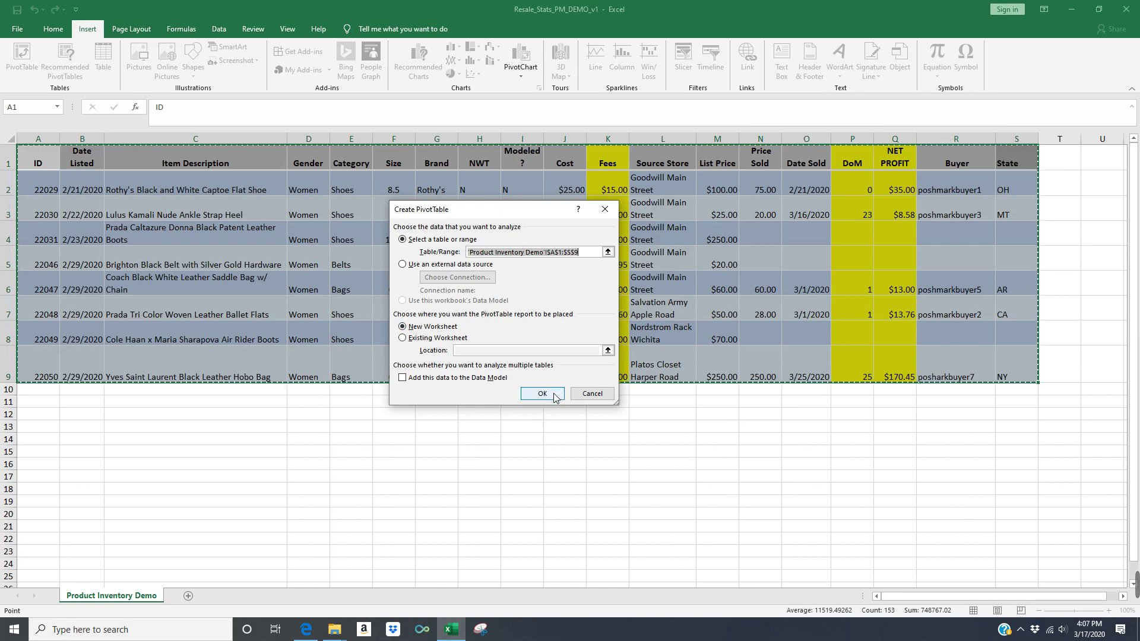
click(542, 394)
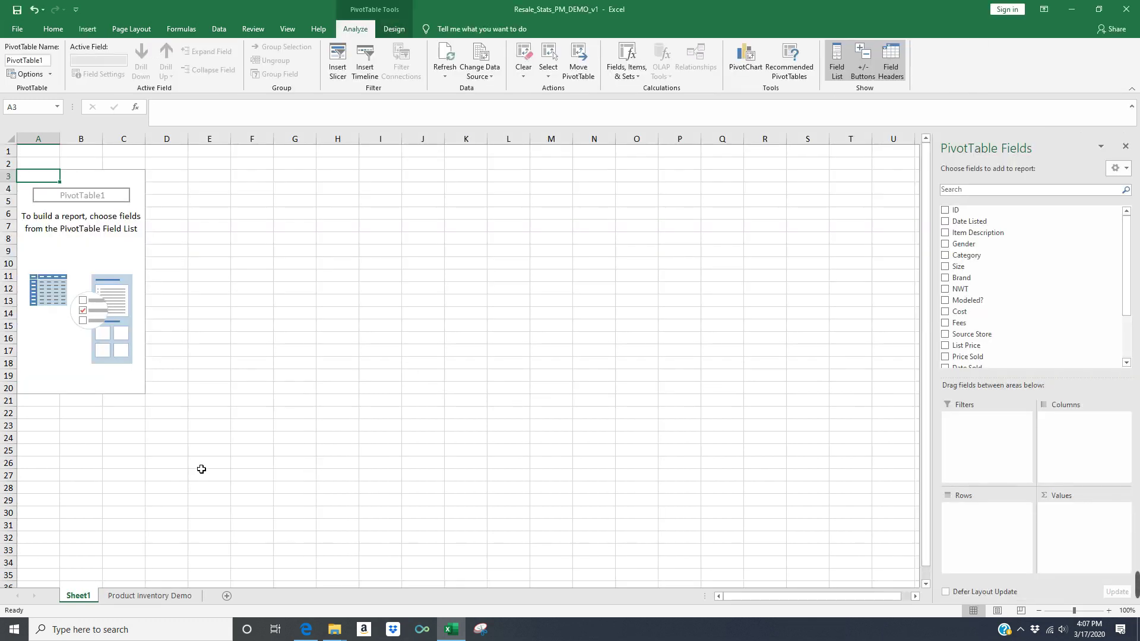
Rename Sheet1 to PoshmarkMetrics and reselect PivotTable1 to show its field list.
double_click(91, 597)
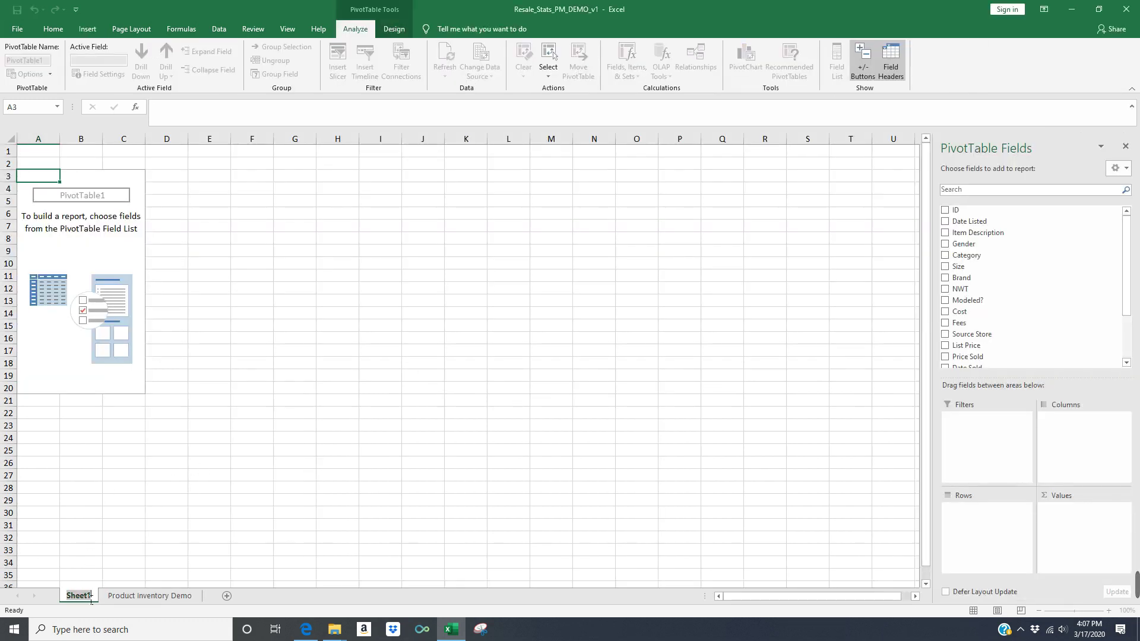
text(Po)
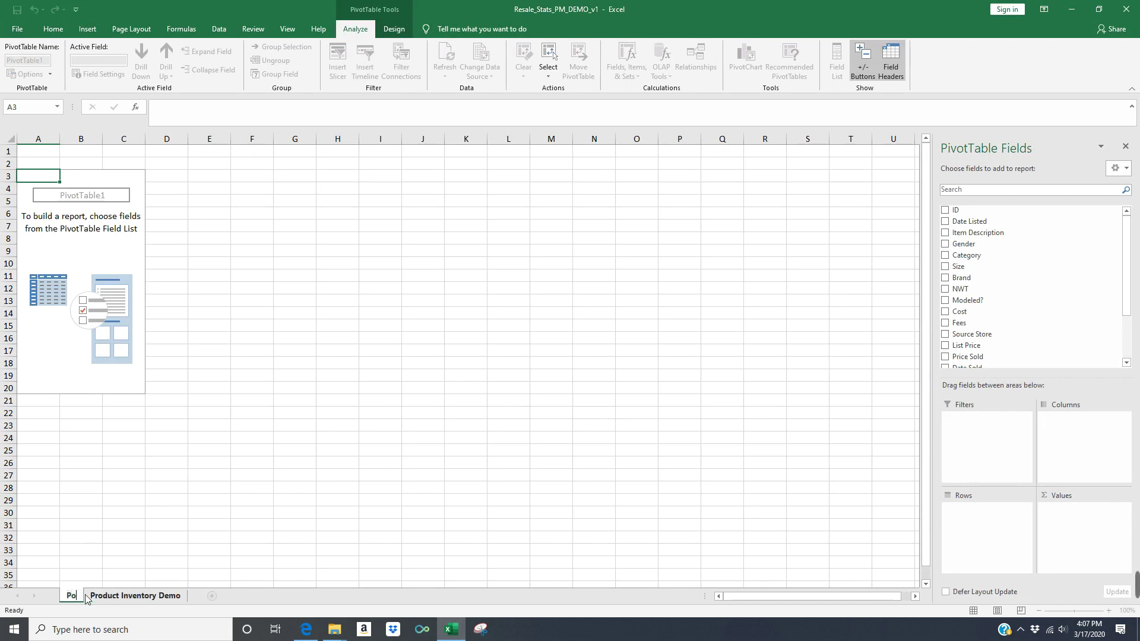
text(shmarkMetrics)
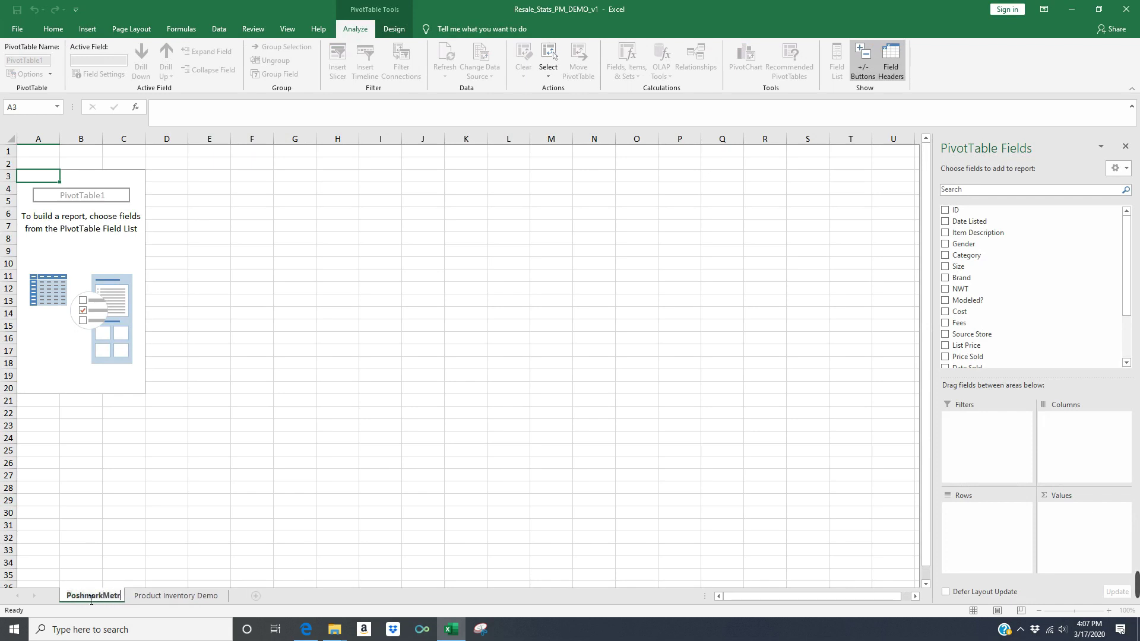
click(123, 501)
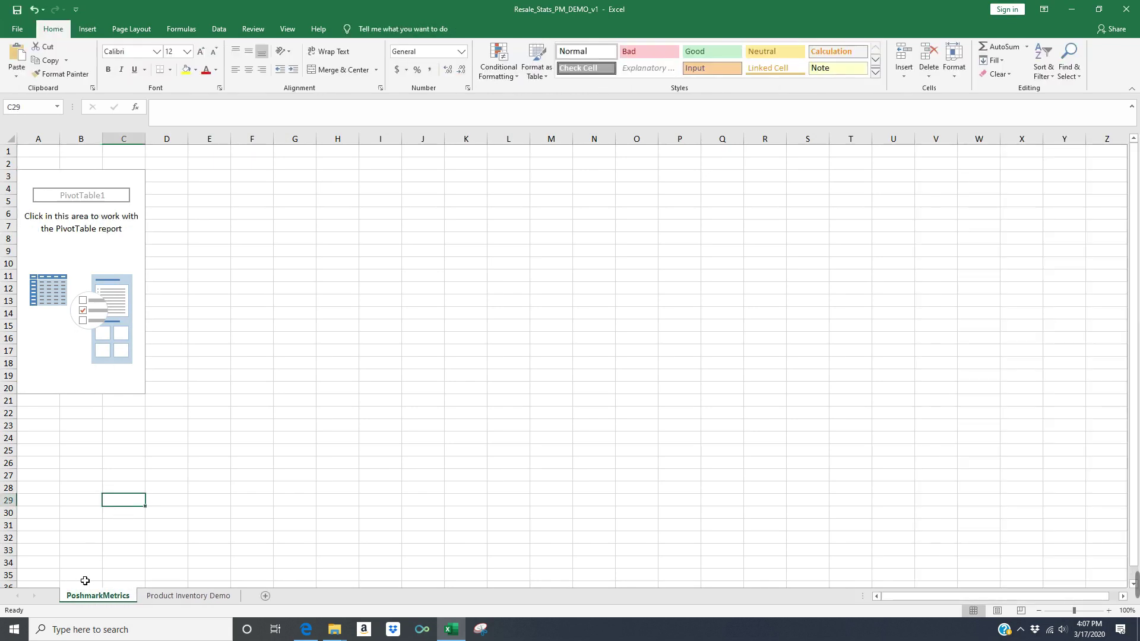
click(67, 281)
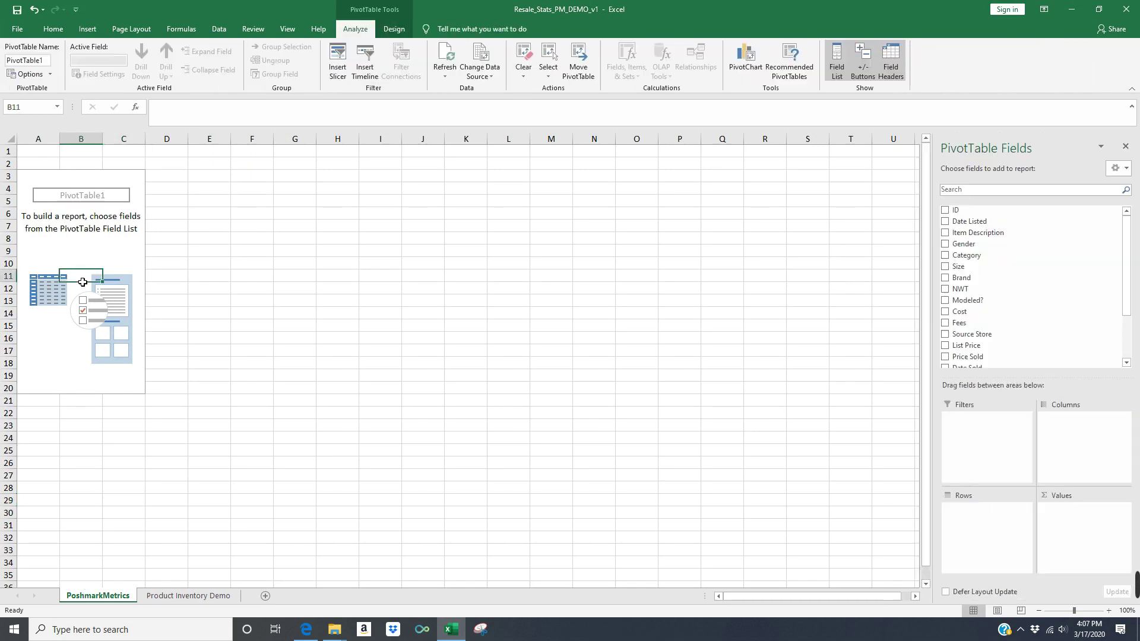
click(201, 374)
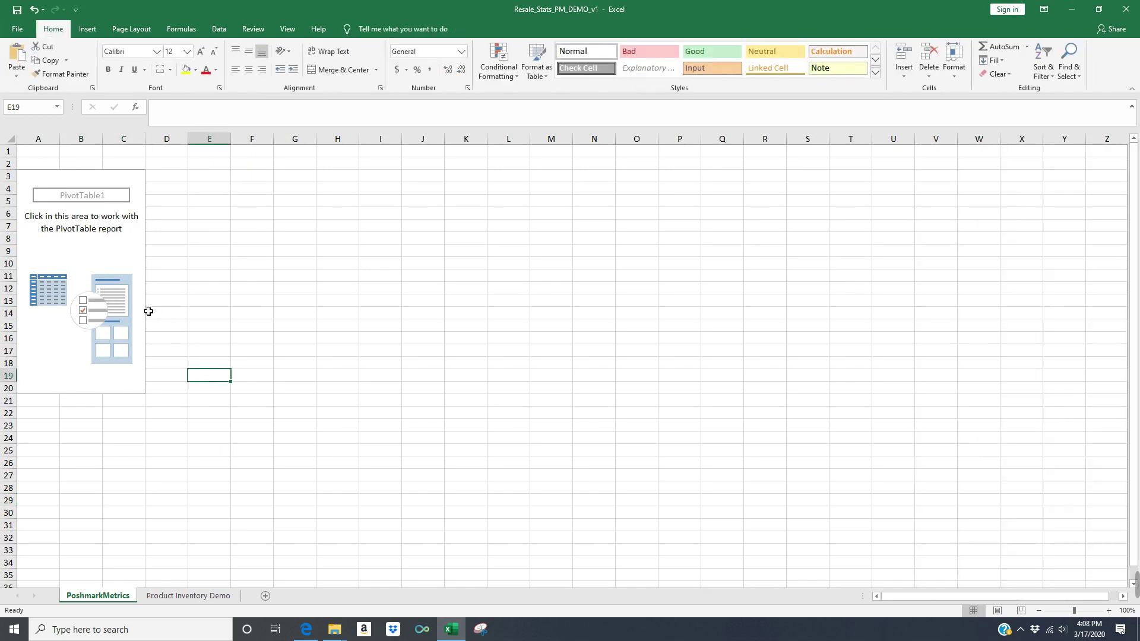
click(100, 278)
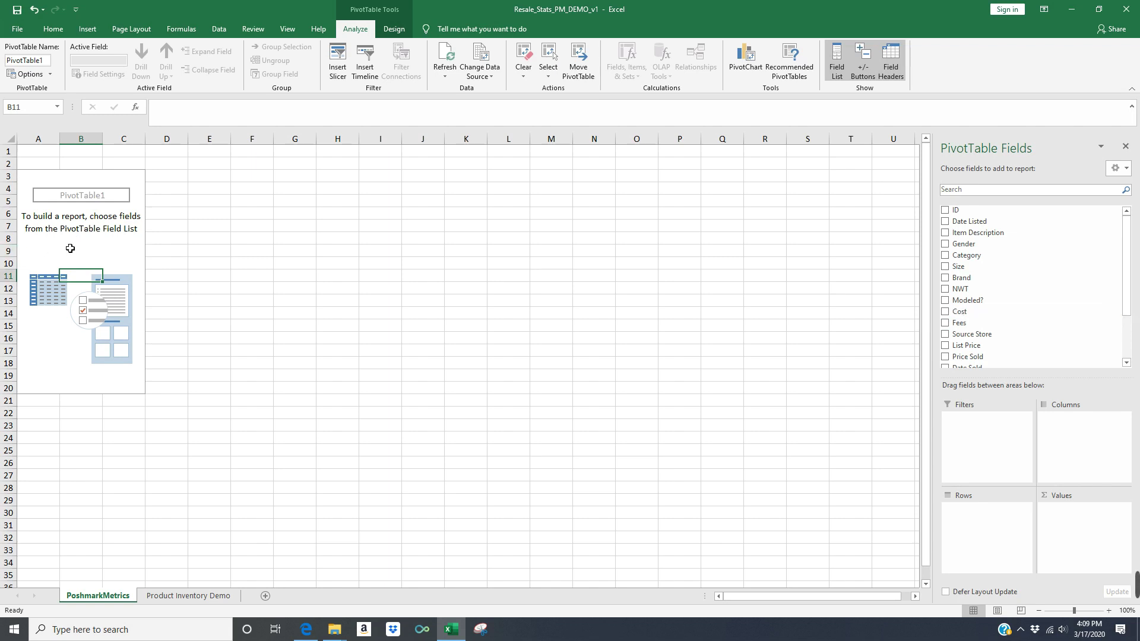
Put Source Store in the PivotTable rows, listing four stores plus a Grand Total.
click(250, 270)
click(81, 251)
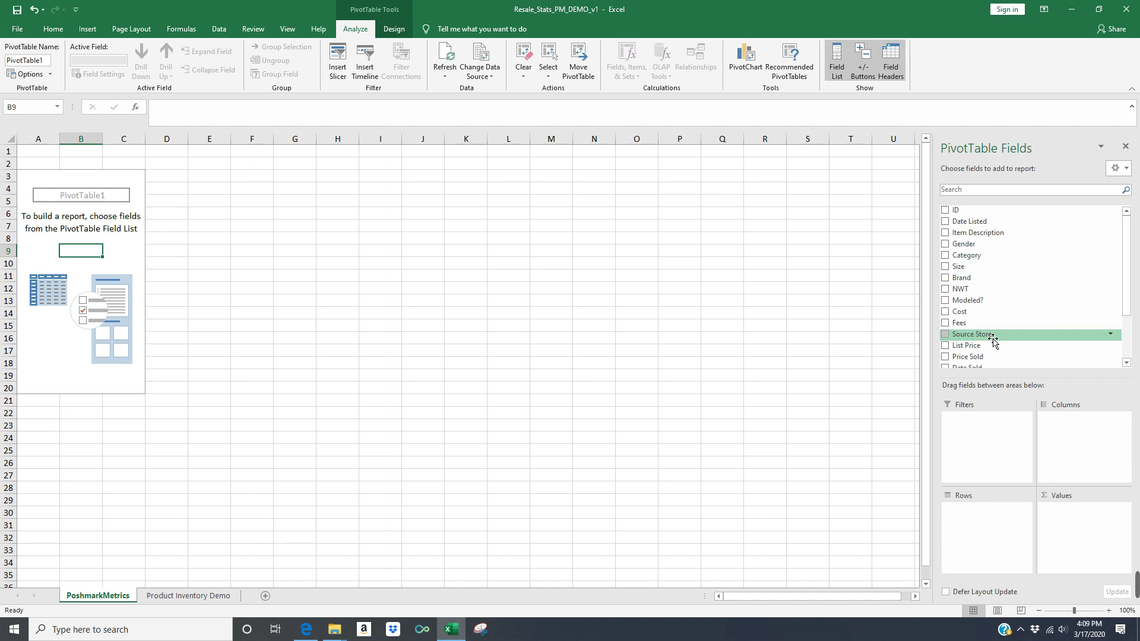
drag(992, 339, 982, 521)
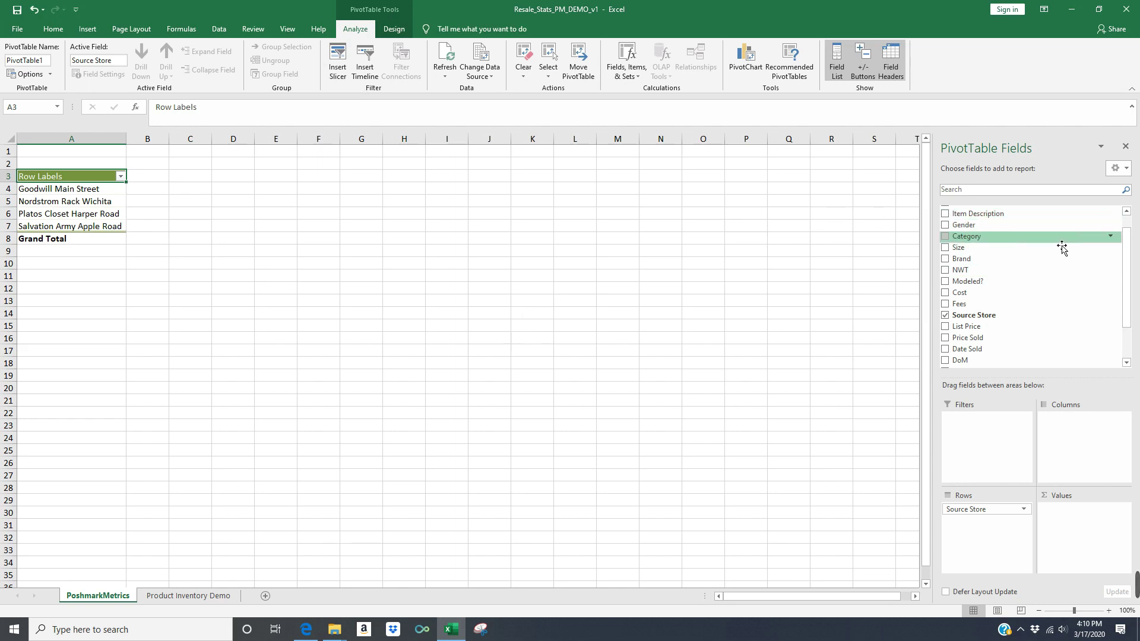
Sum NET PROFIT per store in Values (56.58, 170.45, 13.76), totalling 240.79.
scroll(1061, 248, down, 2)
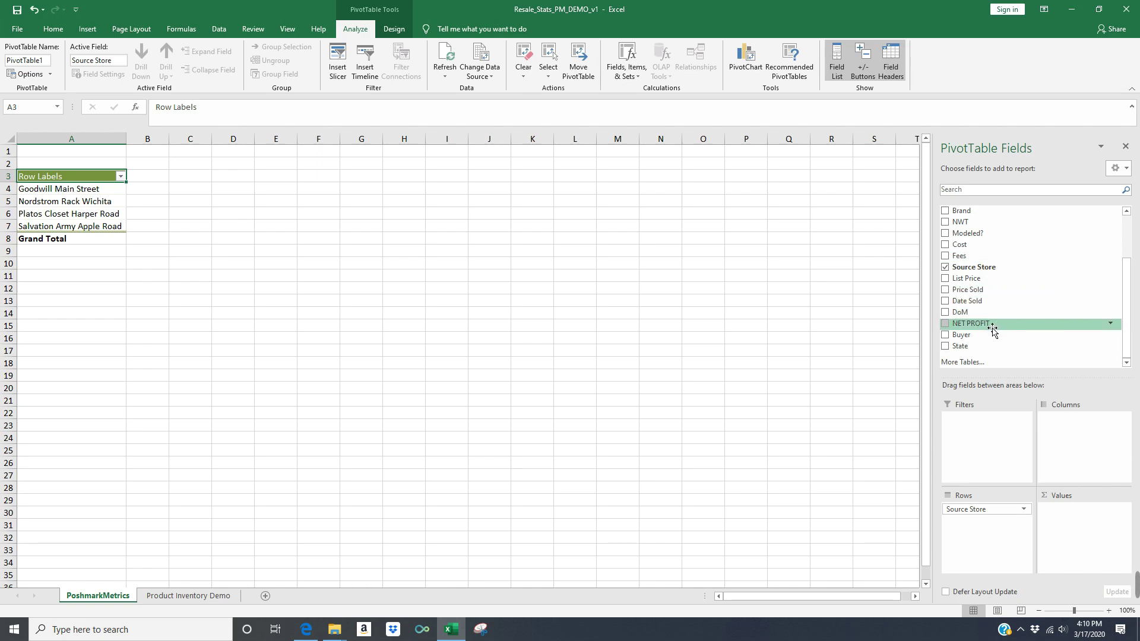
drag(992, 328, 1082, 524)
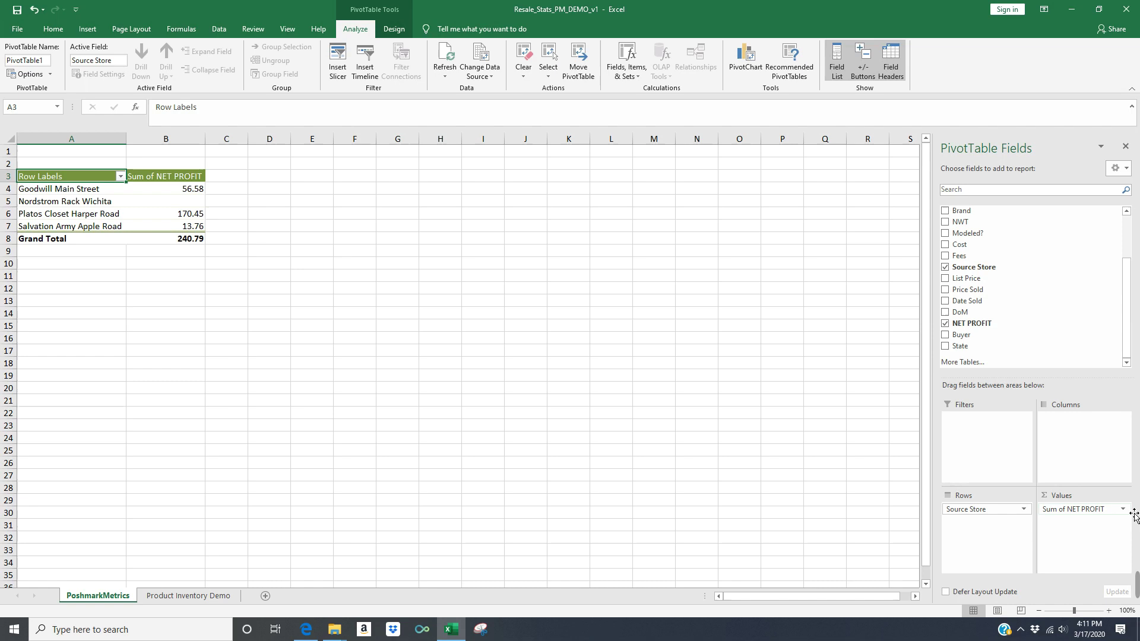
click(1123, 509)
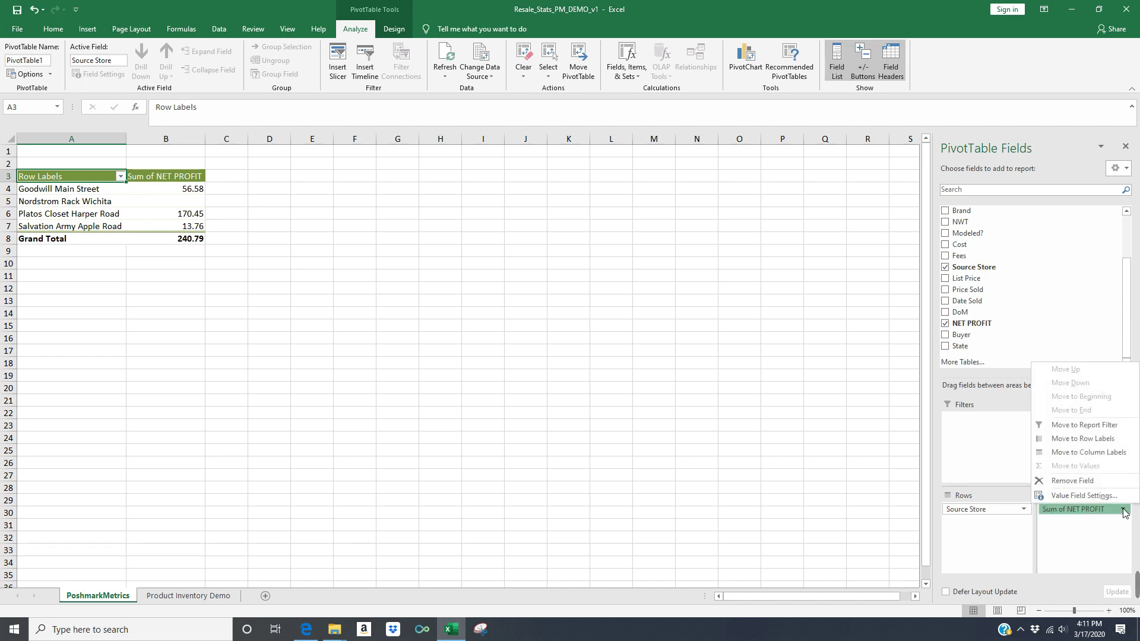
click(1058, 497)
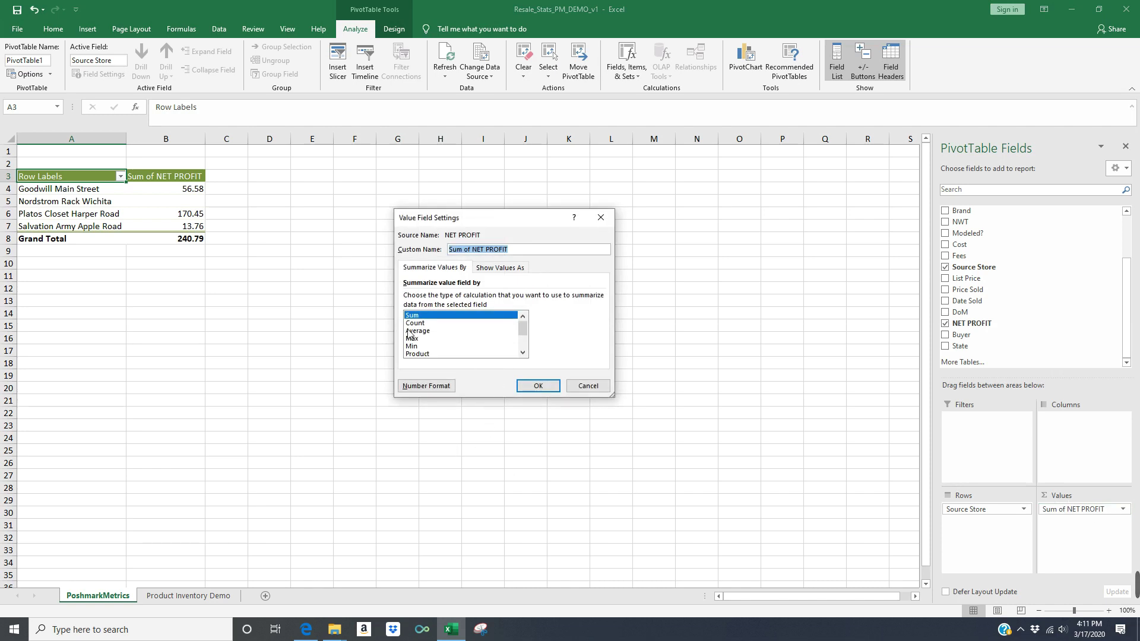
click(588, 385)
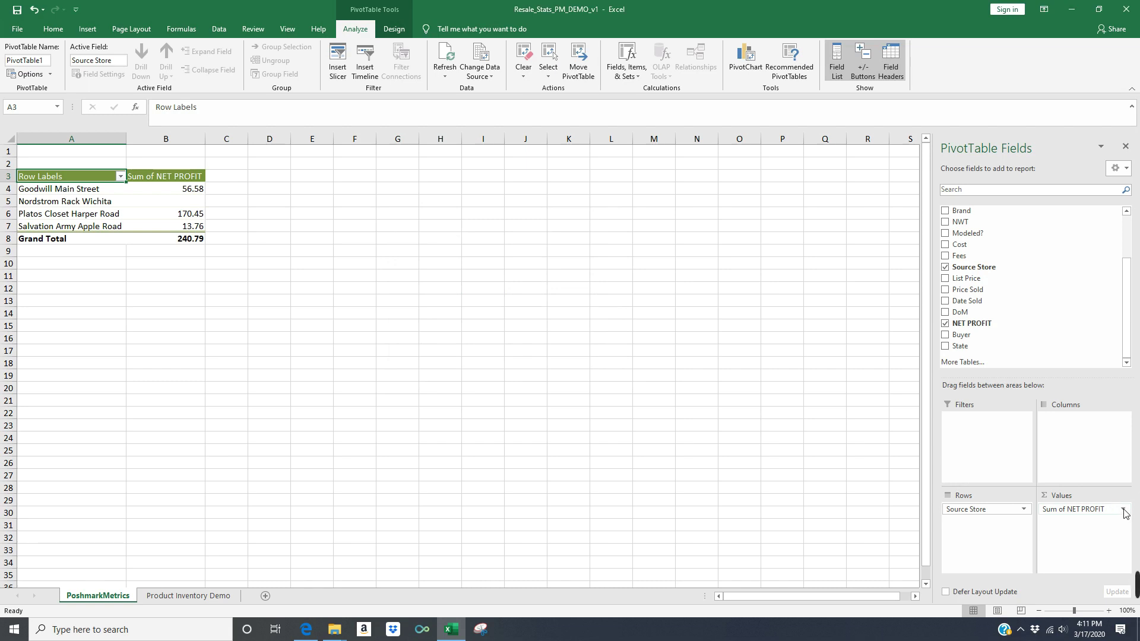
click(1123, 510)
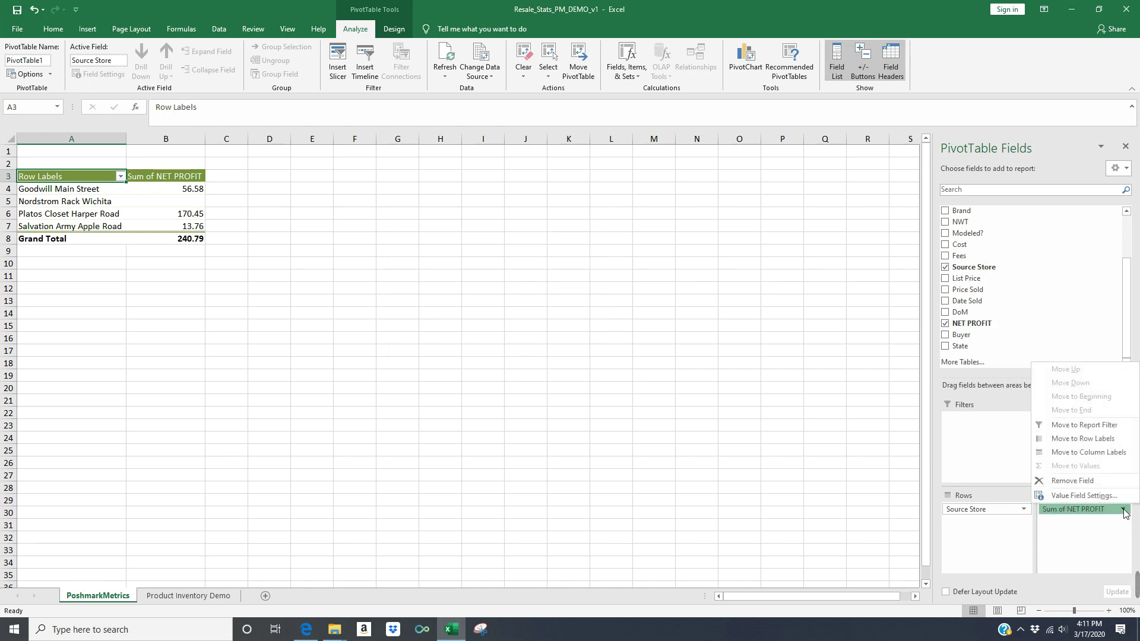
click(1080, 496)
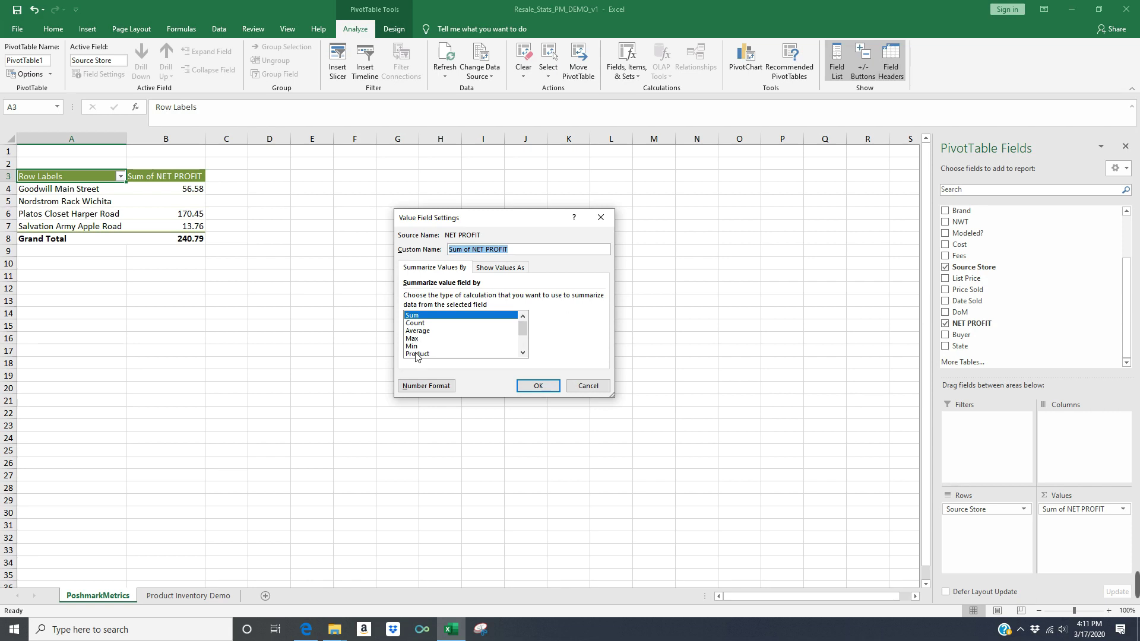
scroll(440, 340, down, 2)
scroll(440, 340, up, 2)
click(537, 386)
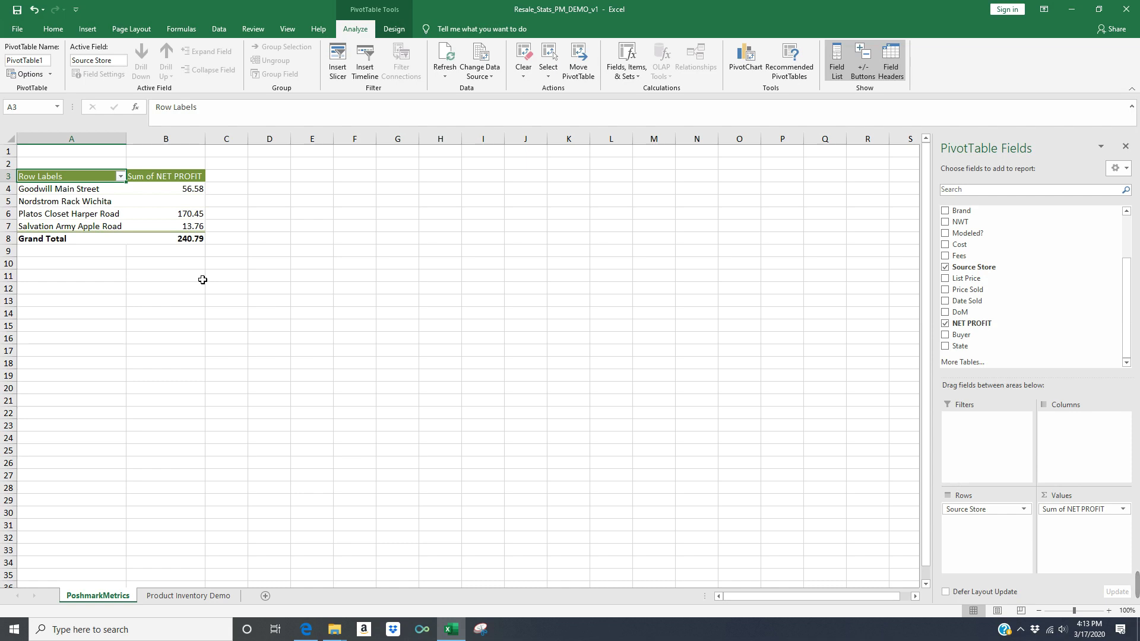
Move from PoshmarkMetrics to the Product Inventory Demo sheet with Ctrl+Page Down.
key(ctrl+Page_Down)
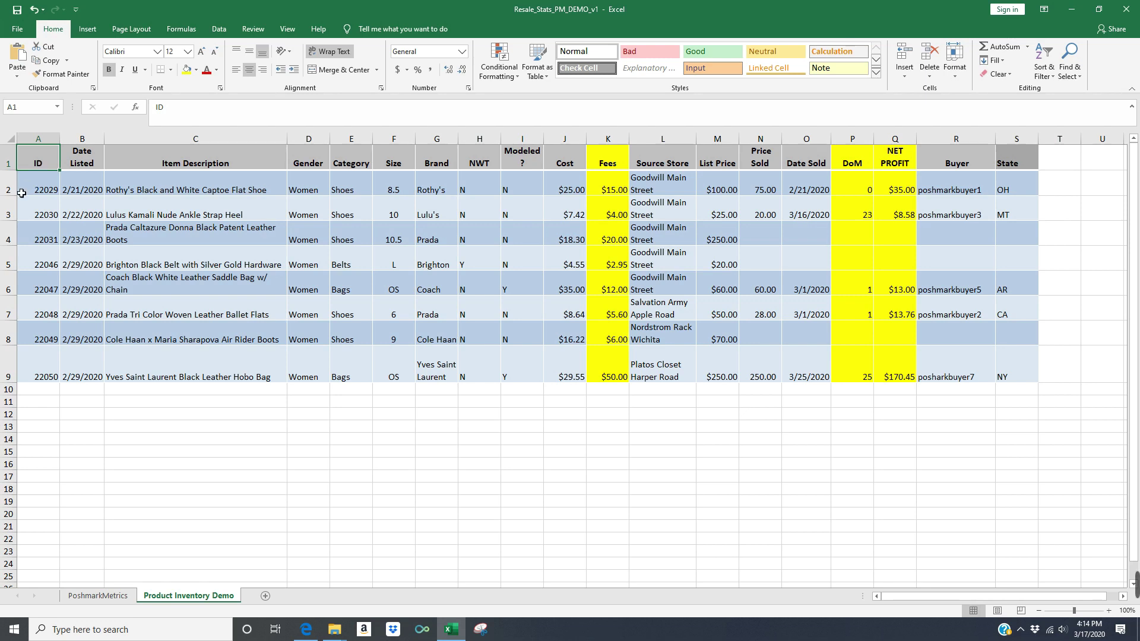
Create a PivotTable from A1:S9 placed on the existing sheet at PoshmarkMetrics!$A$19.
drag(36, 159, 1024, 376)
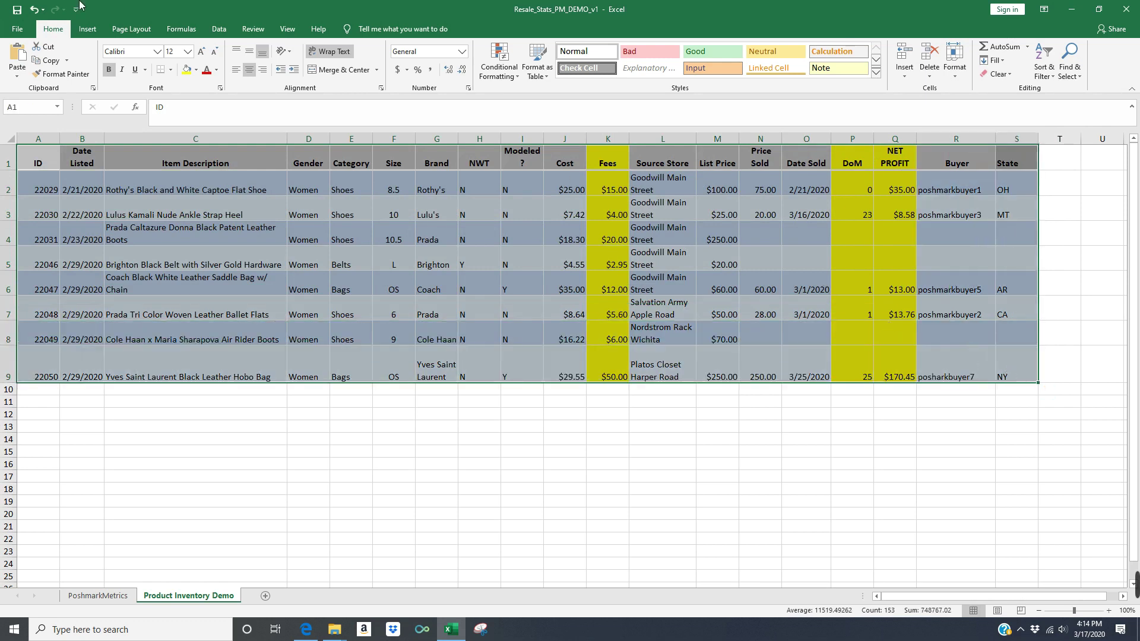
click(93, 33)
click(9, 57)
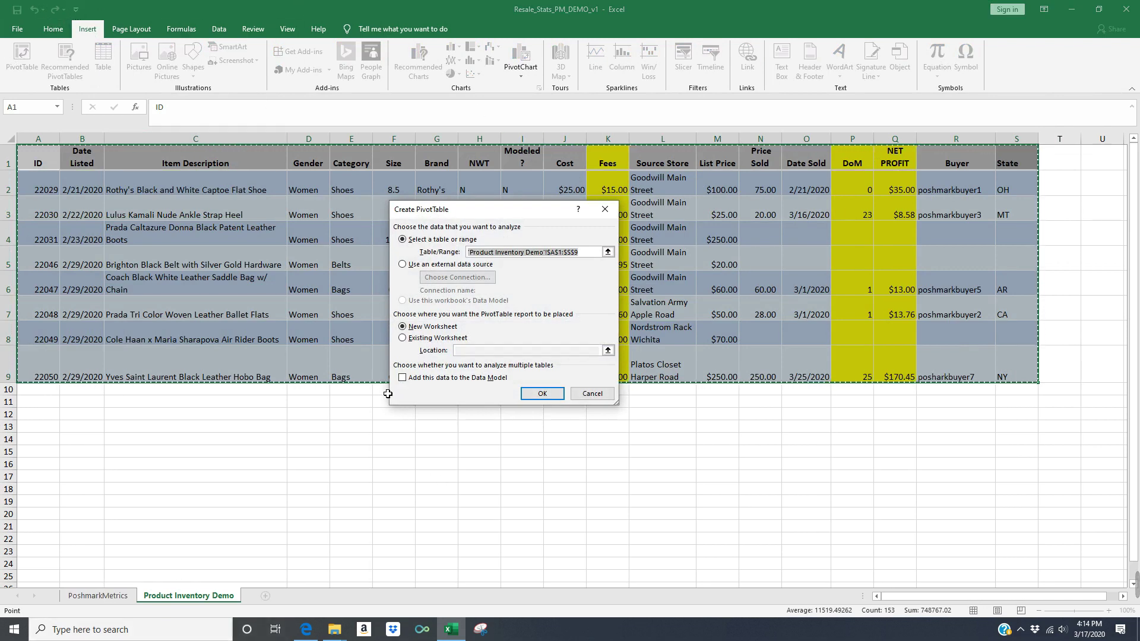
click(403, 338)
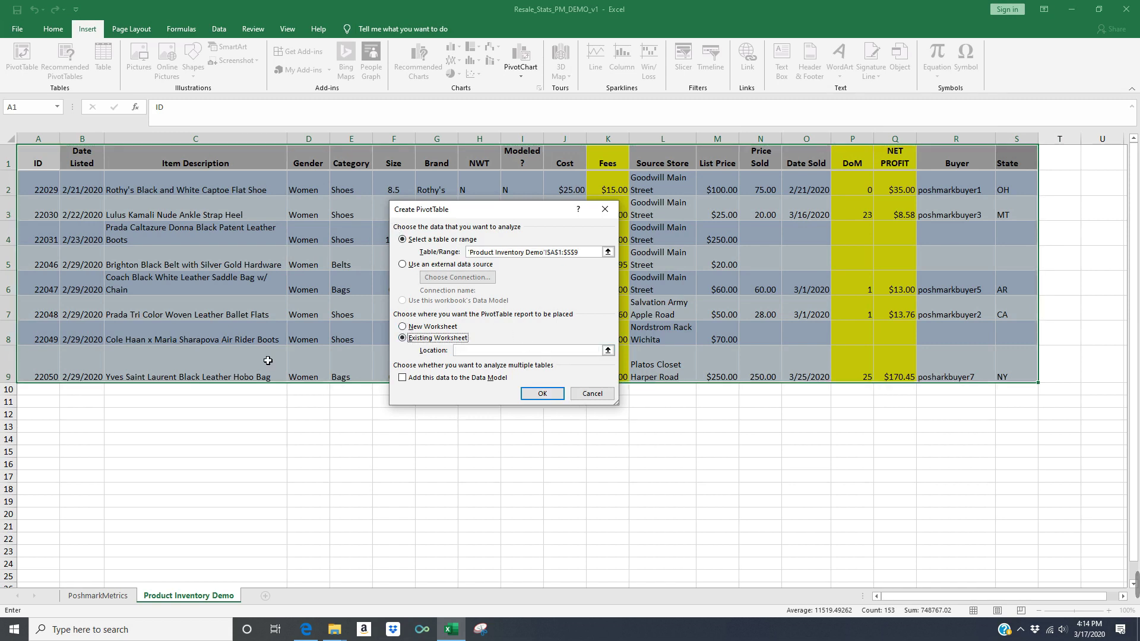
click(528, 355)
click(95, 595)
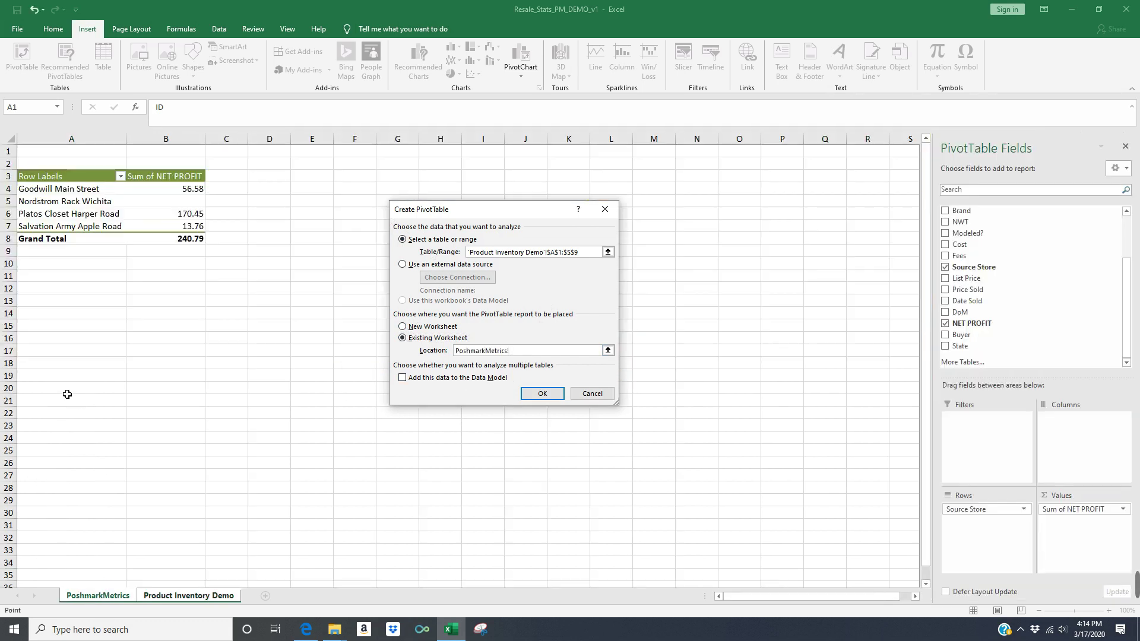
click(32, 377)
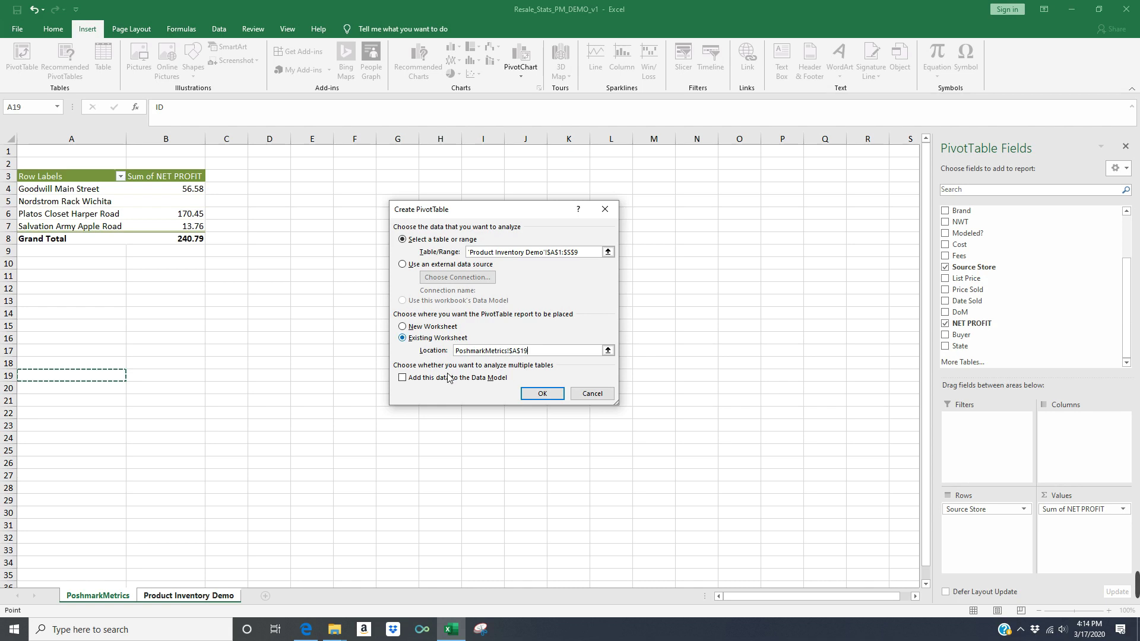
click(541, 394)
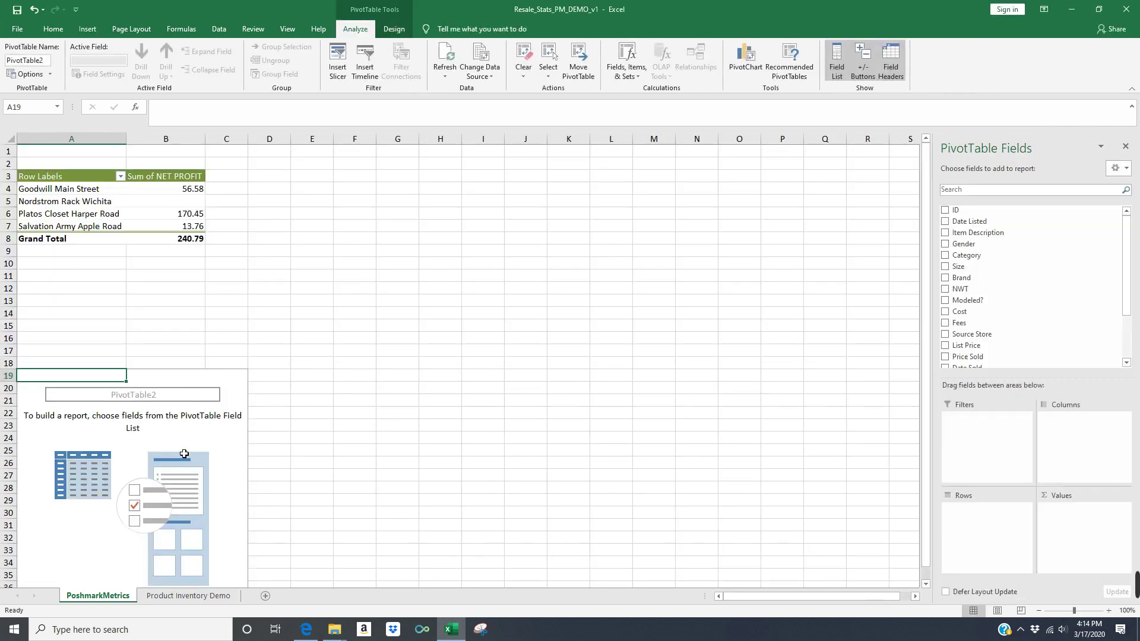
Add Brand to Rows and sum DoM in Values, giving Lulu's 23 and Yves Saint Laurent 25.
scroll(212, 454, down, 1)
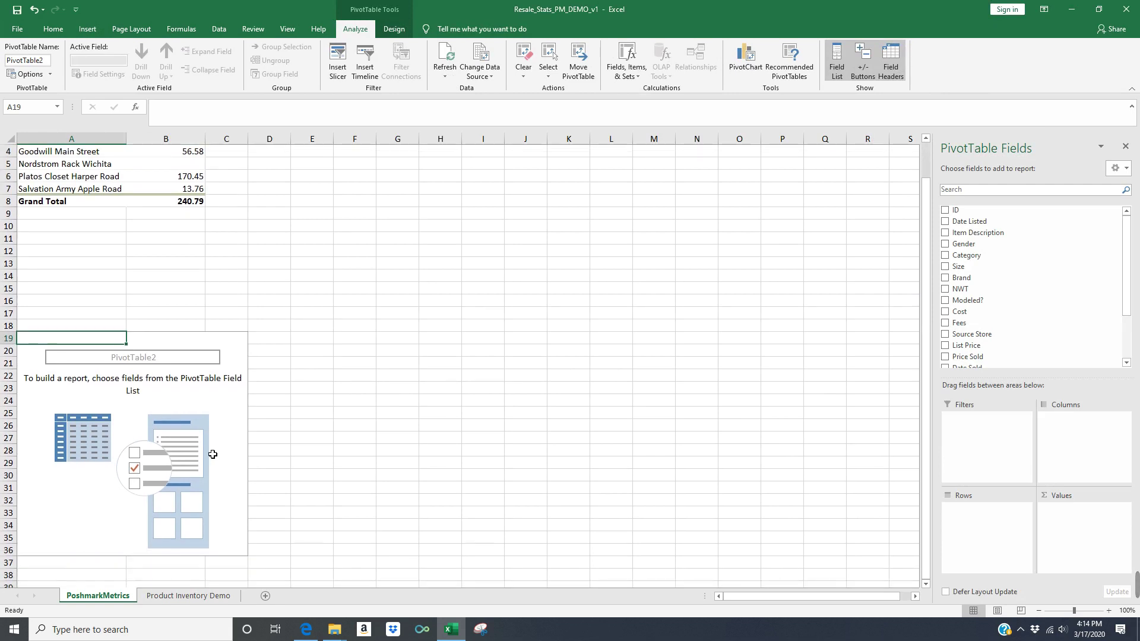
click(336, 411)
click(105, 417)
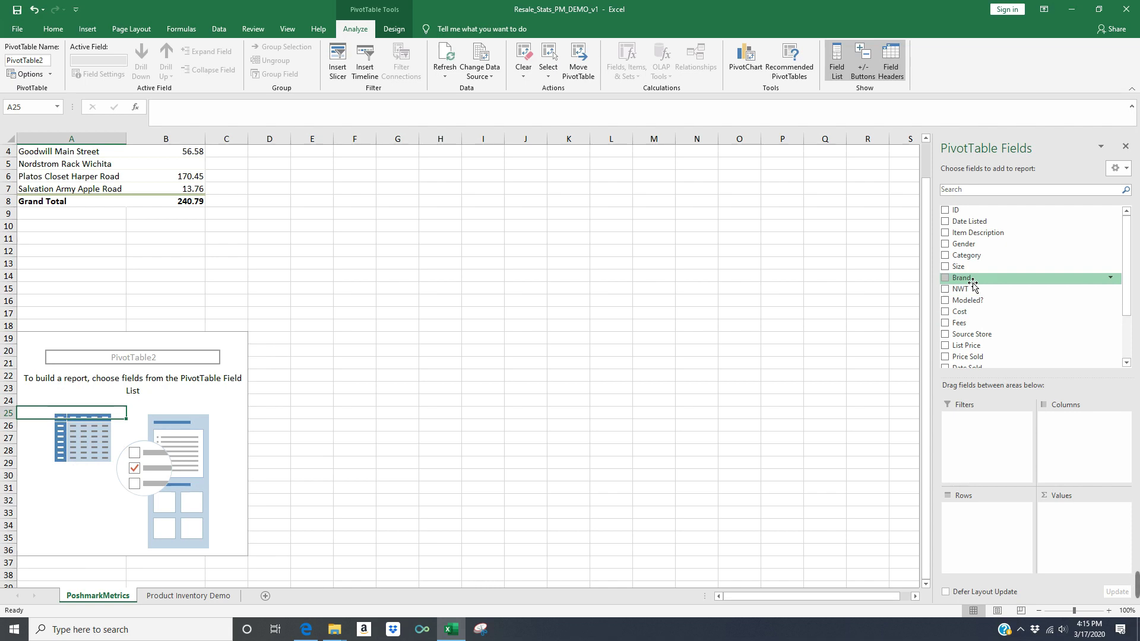
drag(972, 283, 999, 530)
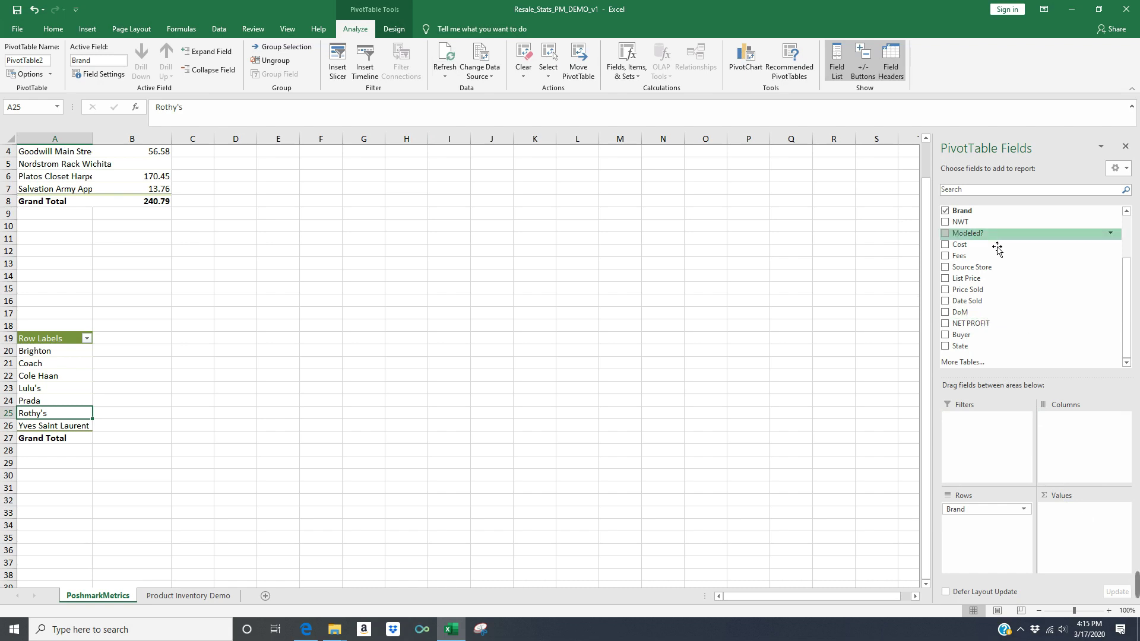
drag(979, 317, 1085, 523)
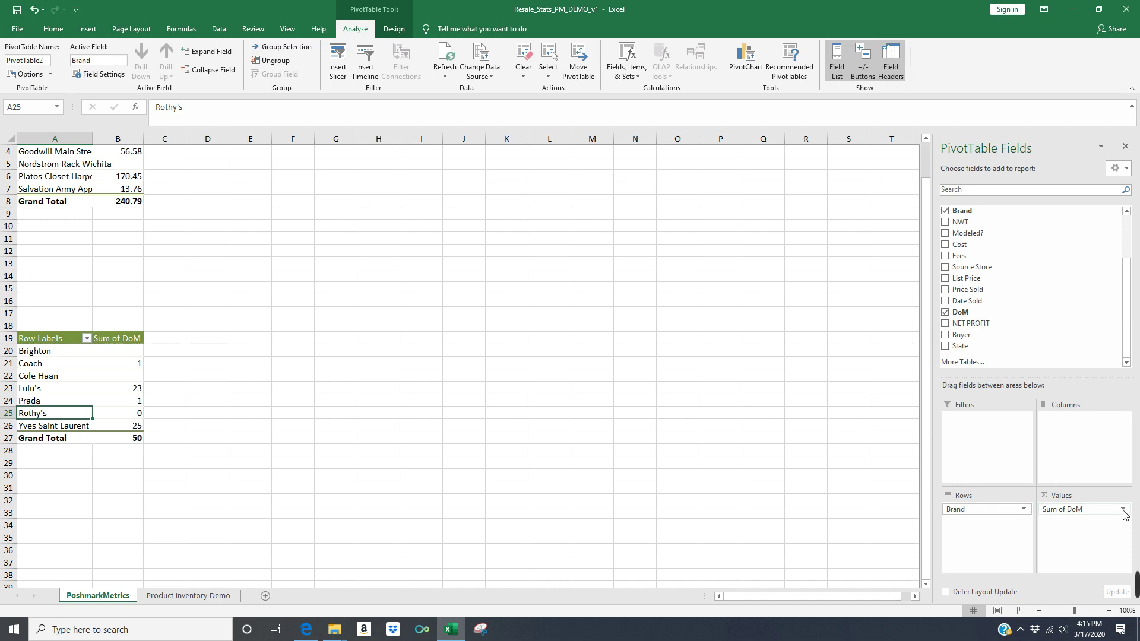
click(1122, 509)
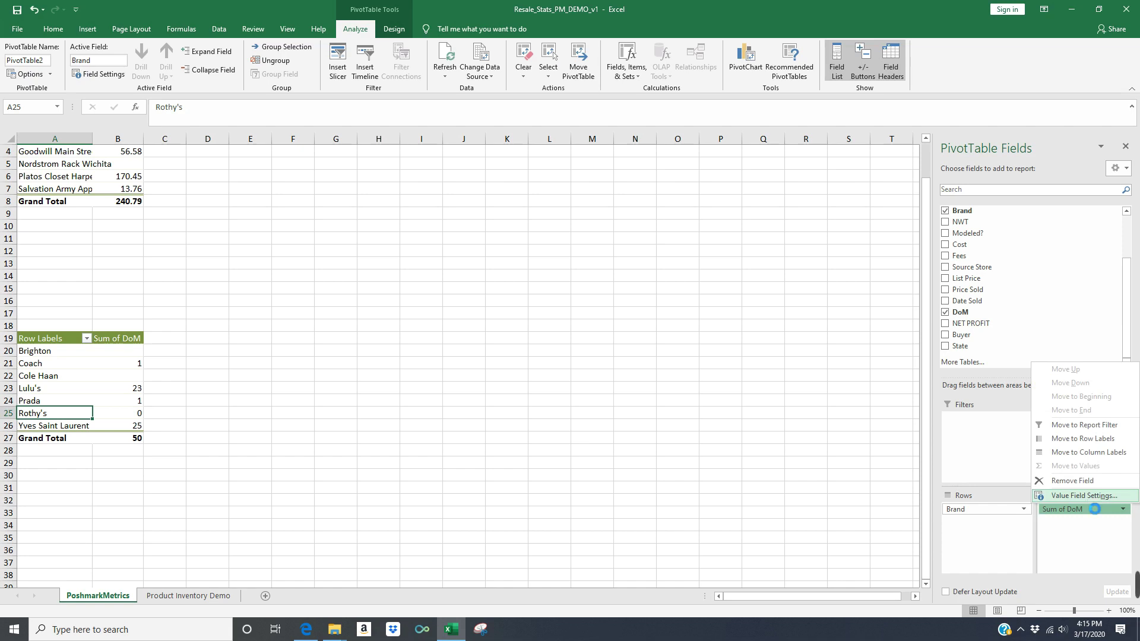
Summarize DoM by Average instead of Sum in the Value Field Settings.
click(1085, 499)
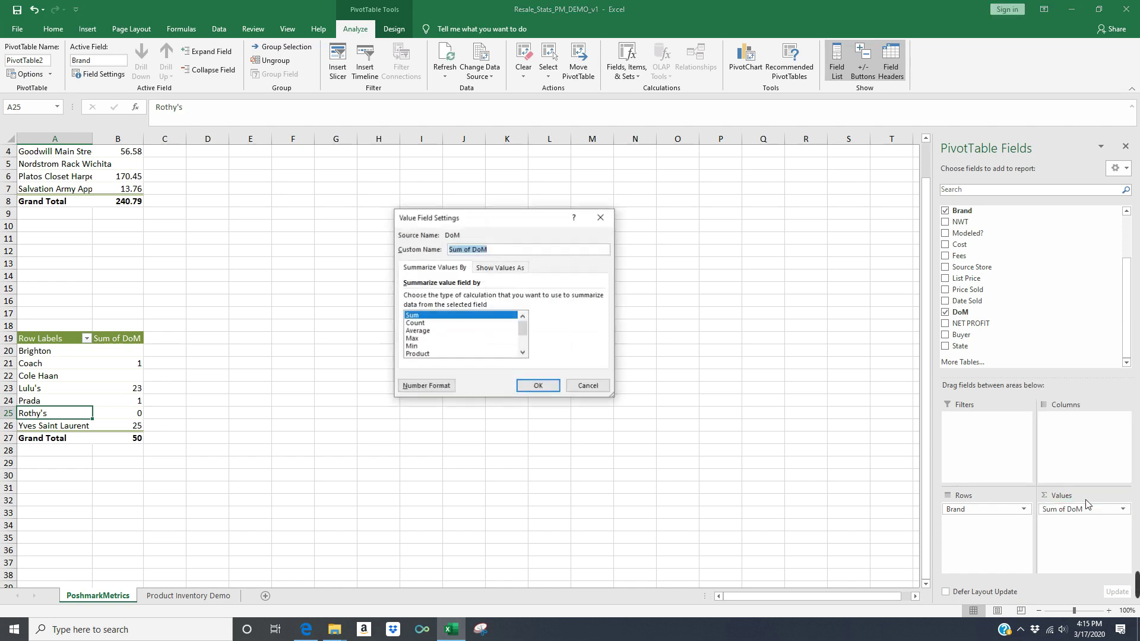
click(419, 331)
click(550, 389)
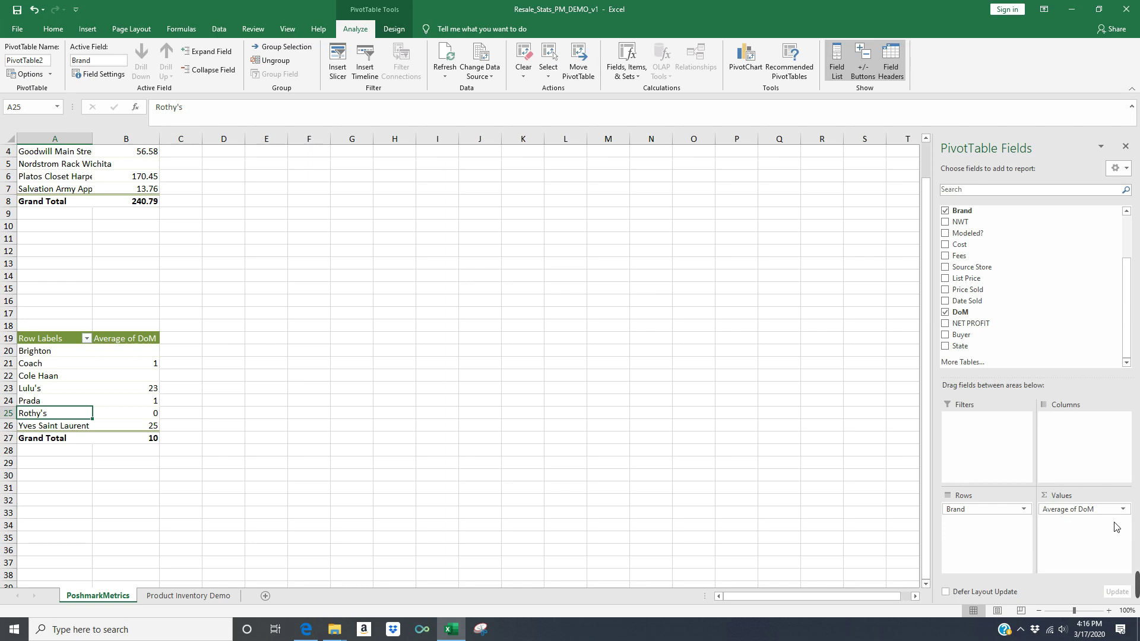
Select the Rothy's and Lulu's rows to check their average days on market.
drag(132, 417, 53, 417)
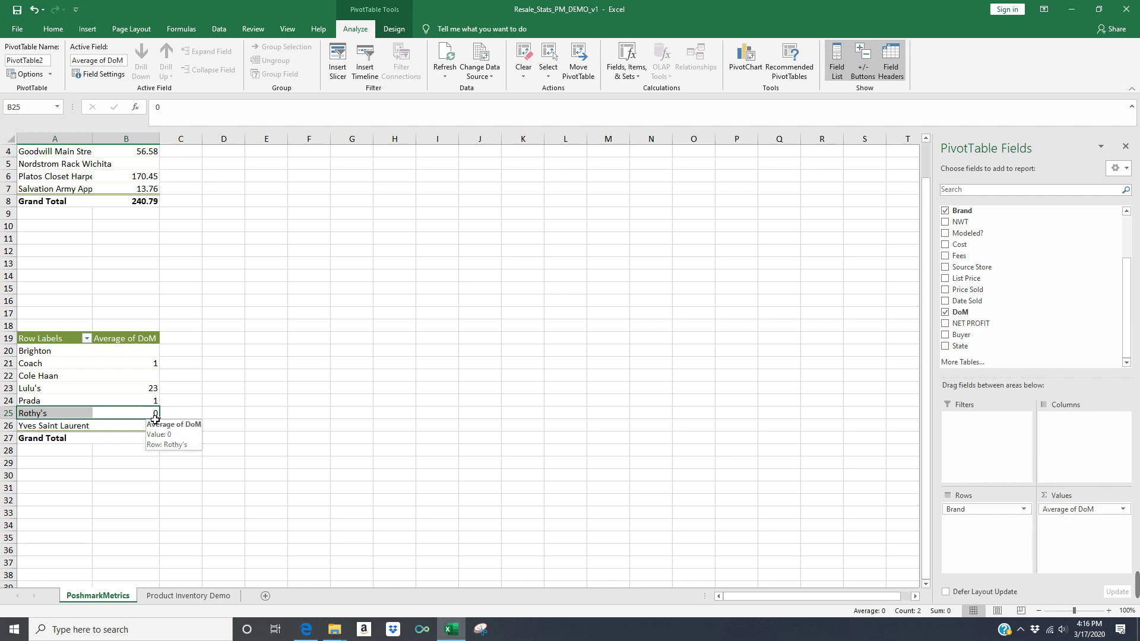
click(61, 395)
drag(141, 394, 45, 395)
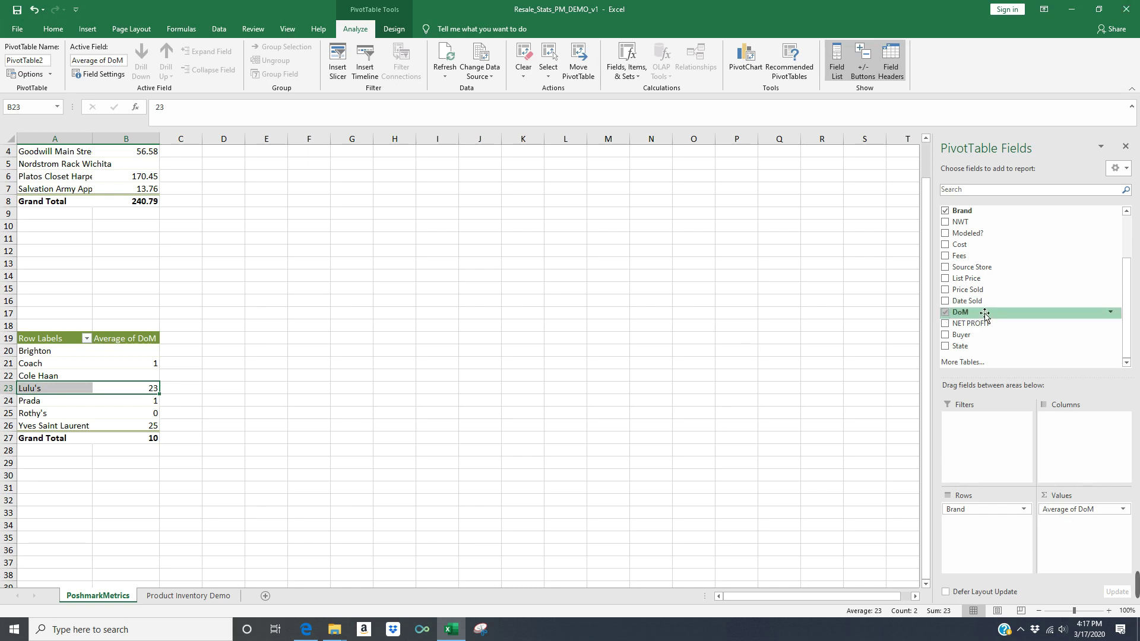
Filter by Date Sold, excluding 2/21/2020 and (blank), so four brands average 12.5 days.
drag(985, 307, 987, 431)
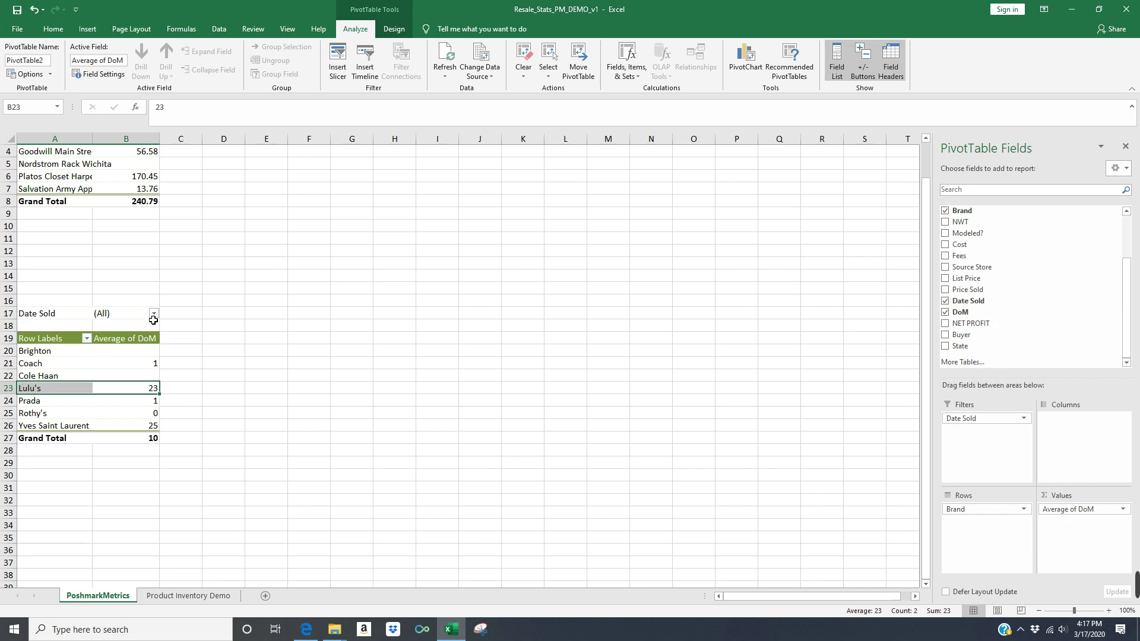
click(154, 314)
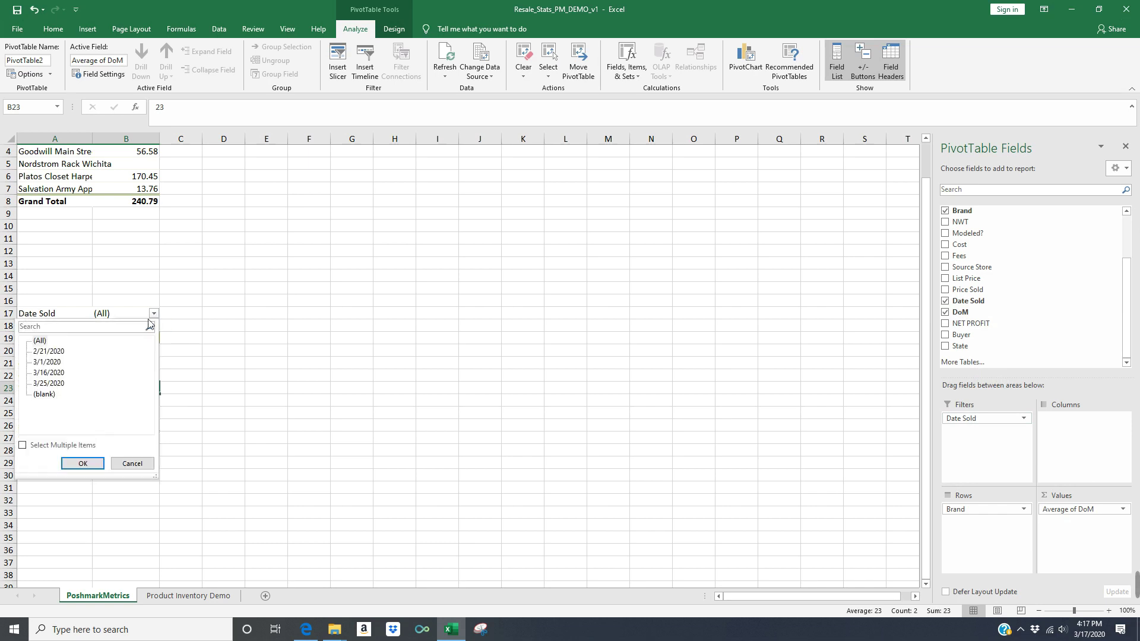
click(24, 446)
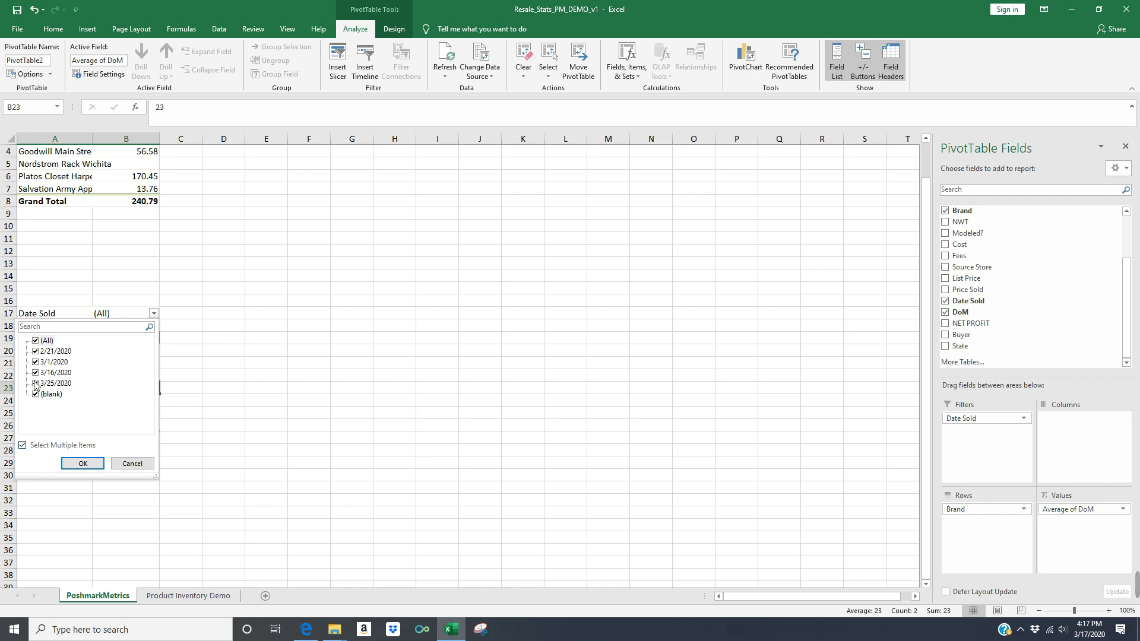
click(35, 352)
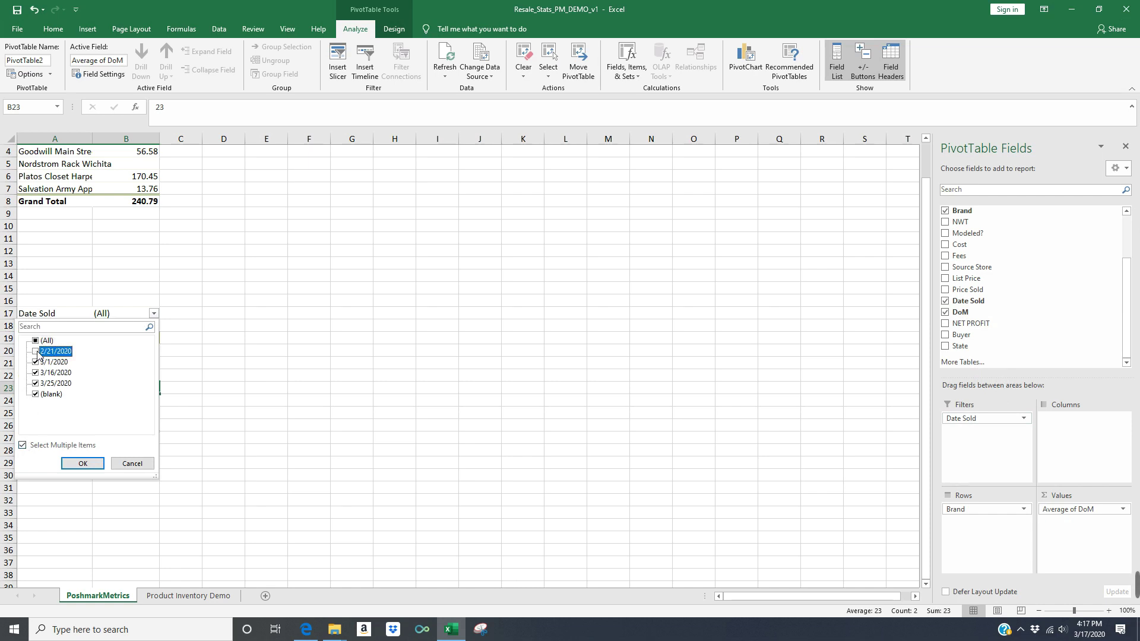
click(35, 394)
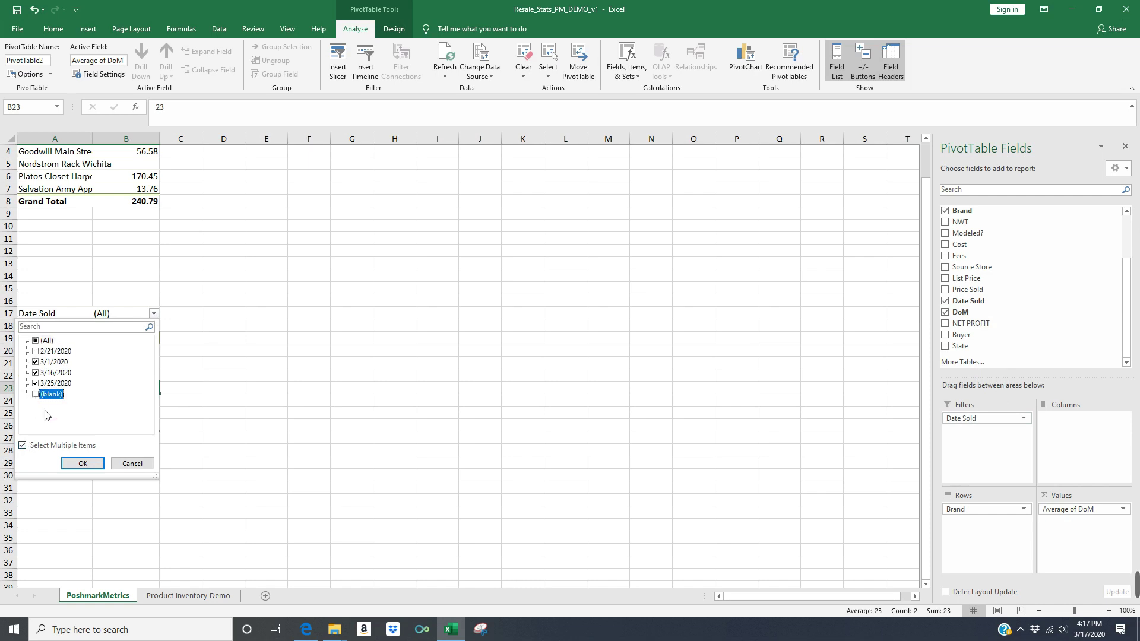
click(85, 470)
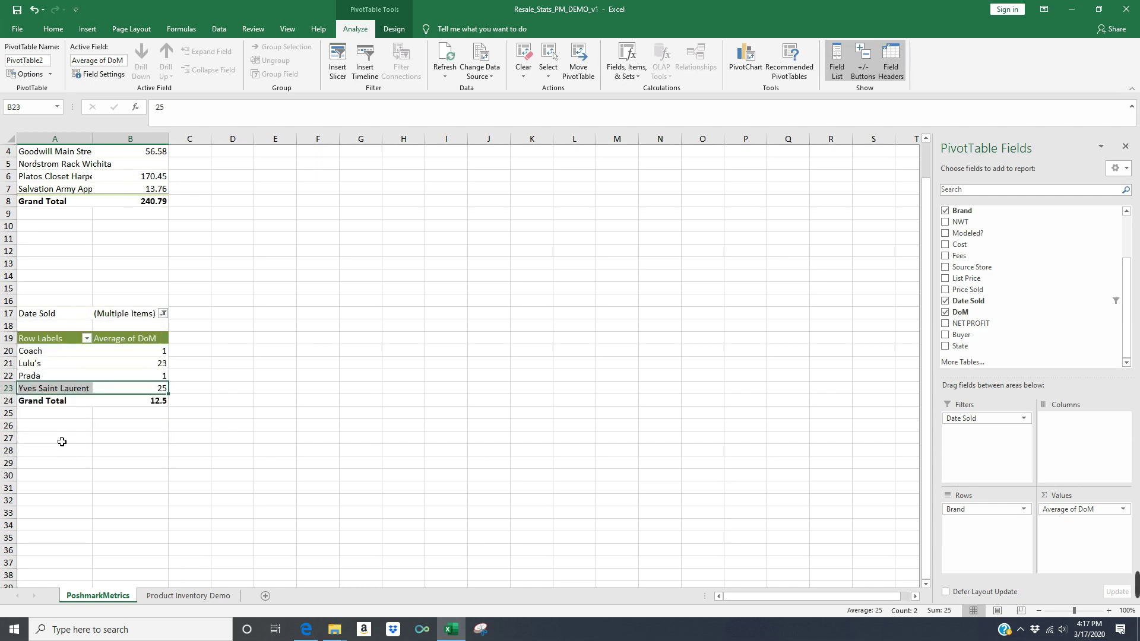